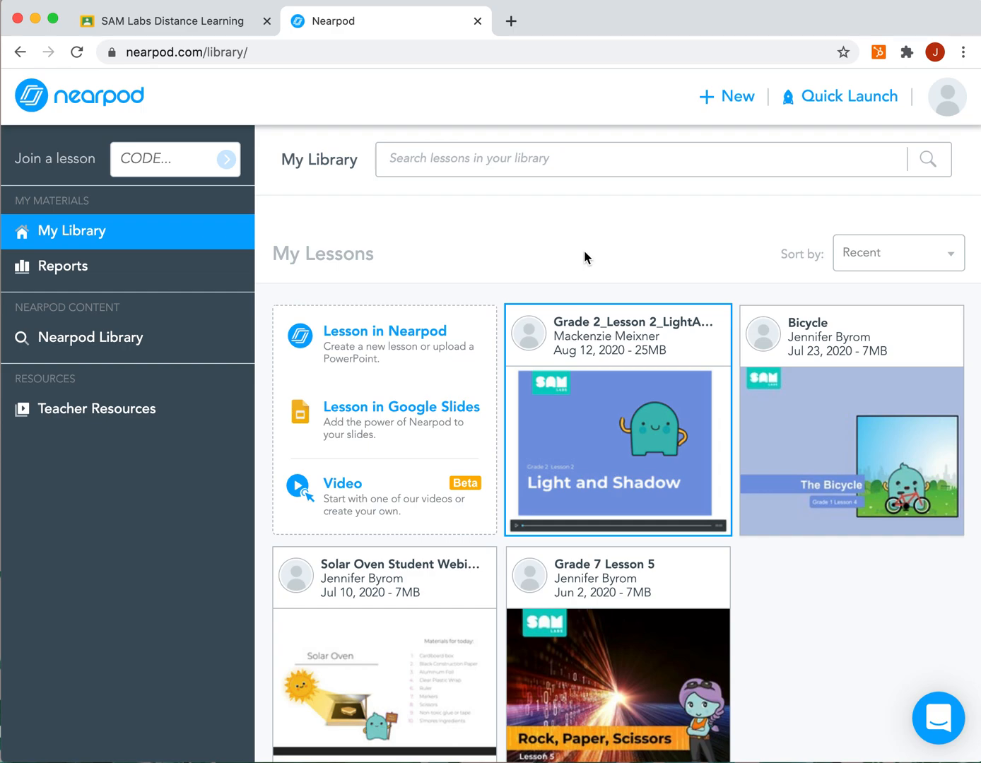
# Launch the Grade 2 Lesson 2 Light and Shadow lesson as Student-Paced and turn on required student submissions.
pyautogui.moveTo(563, 388)
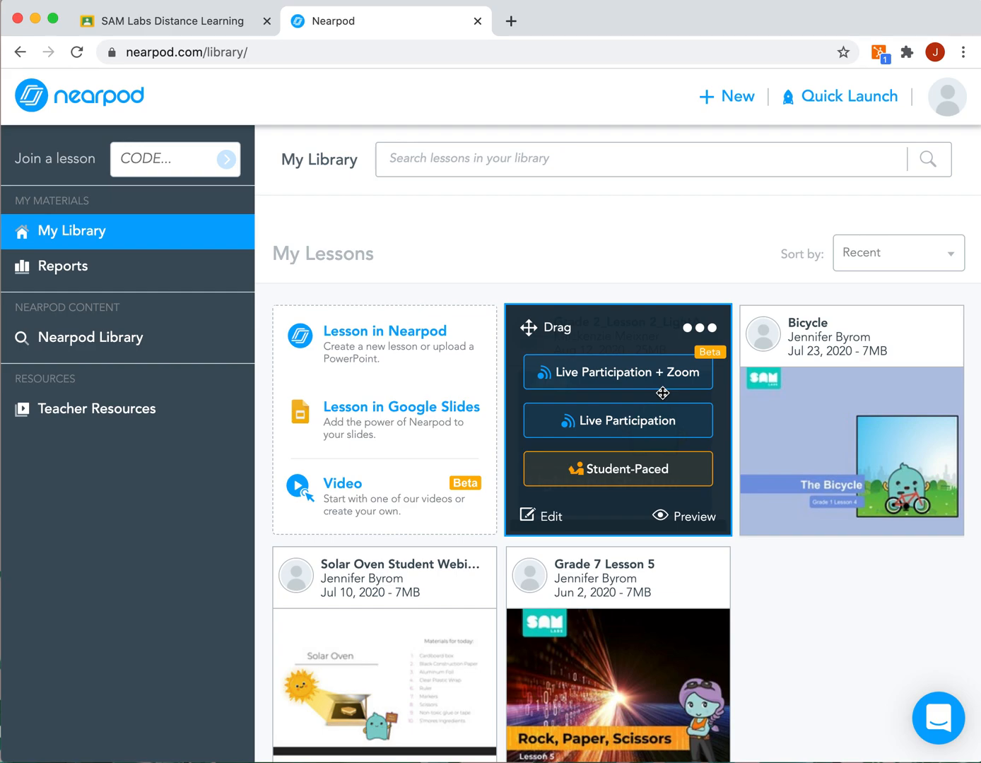
pyautogui.click(638, 472)
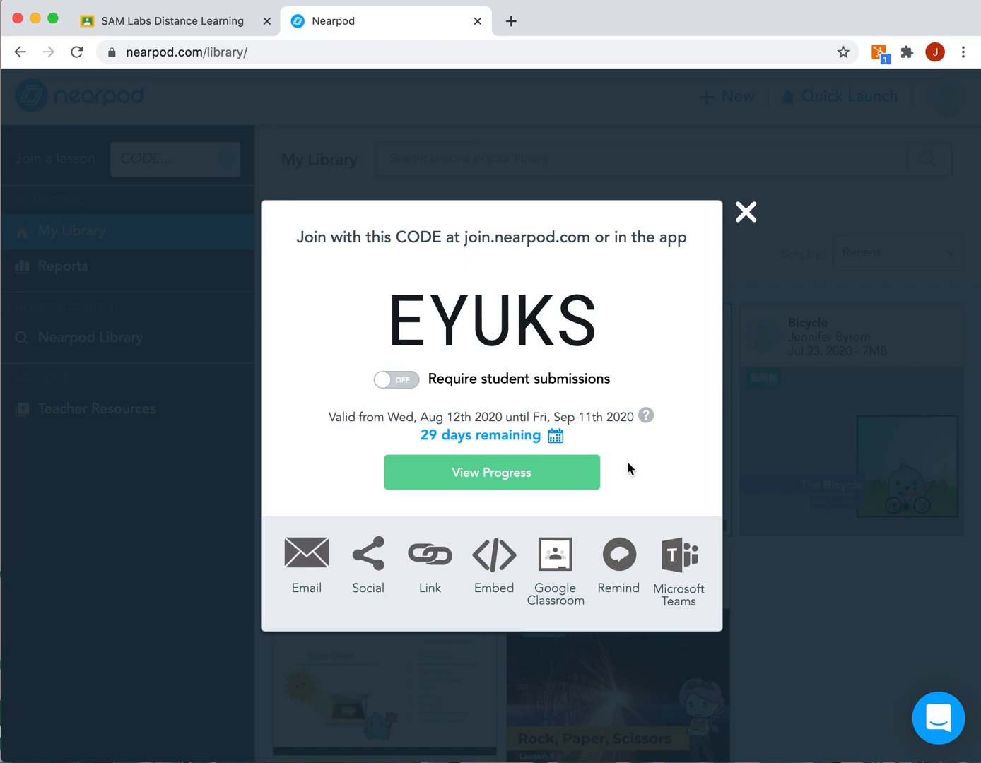
pyautogui.click(412, 384)
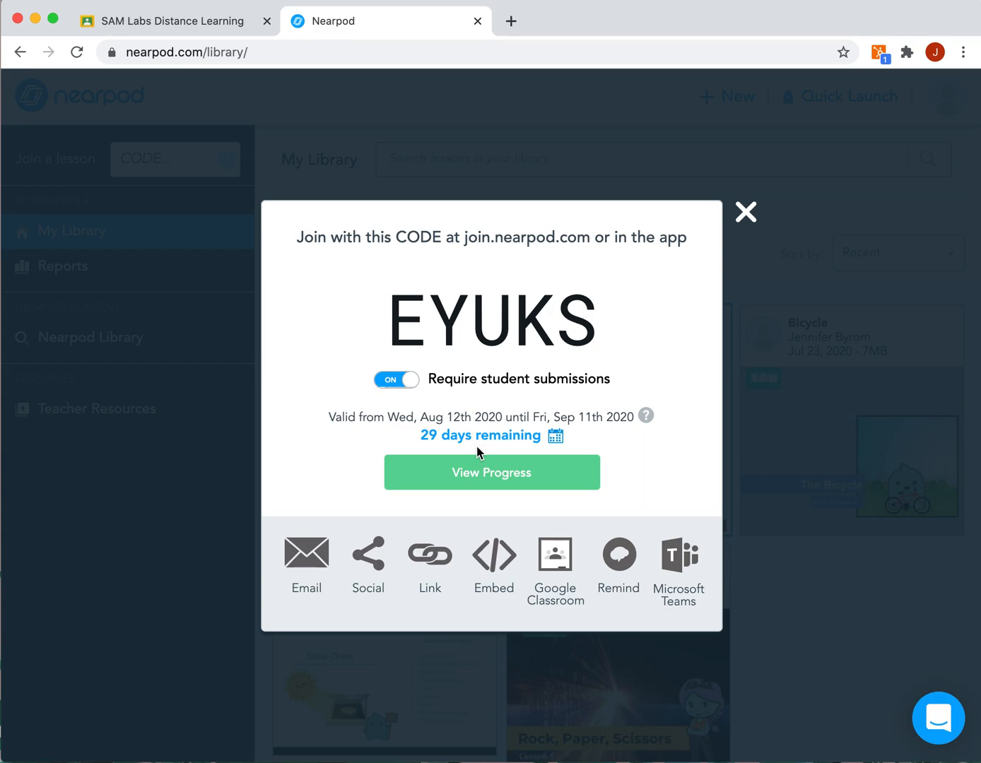
# Show the lesson's share link and open Google Classroom sharing, bringing its window fully into view.
pyautogui.click(428, 563)
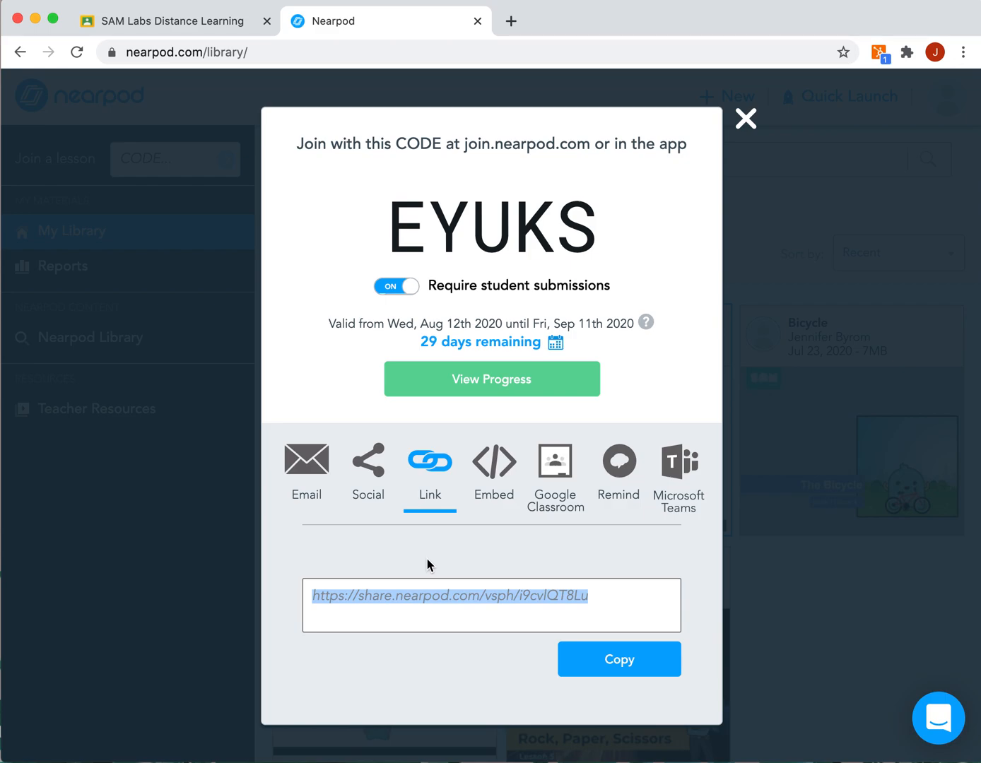
pyautogui.click(555, 496)
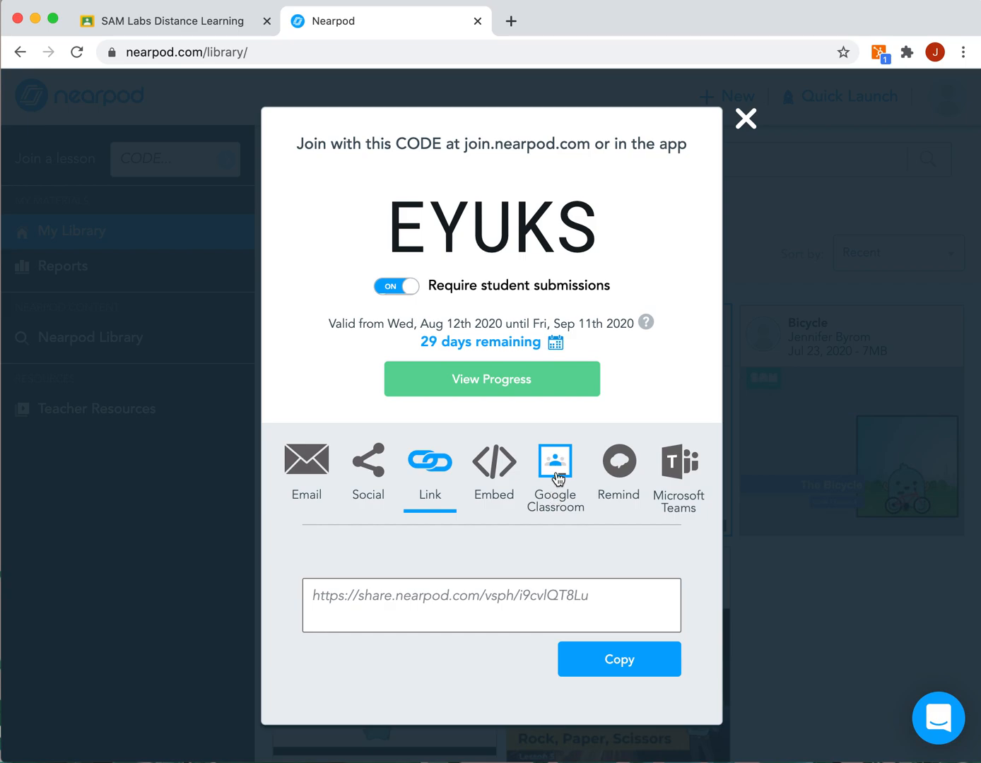
pyautogui.click(557, 466)
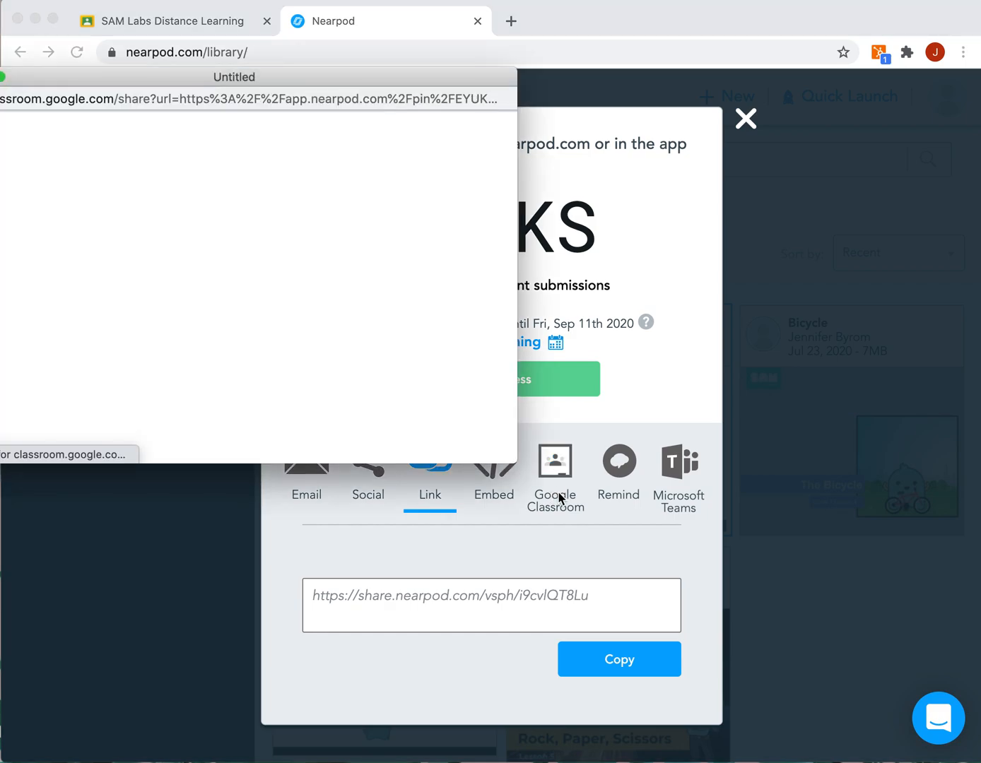
pyautogui.moveTo(463, 71); pyautogui.dragTo(585, 78)
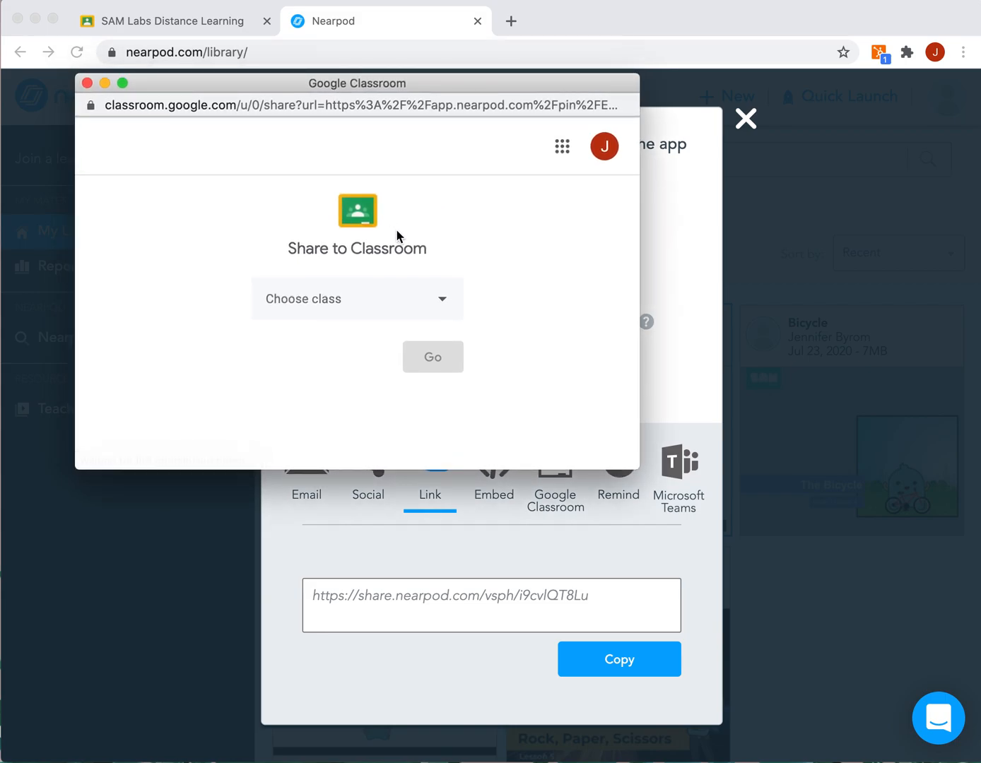
# Share the lesson to the SAM Labs Distance Learning class using the Create material action.
pyautogui.click(434, 301)
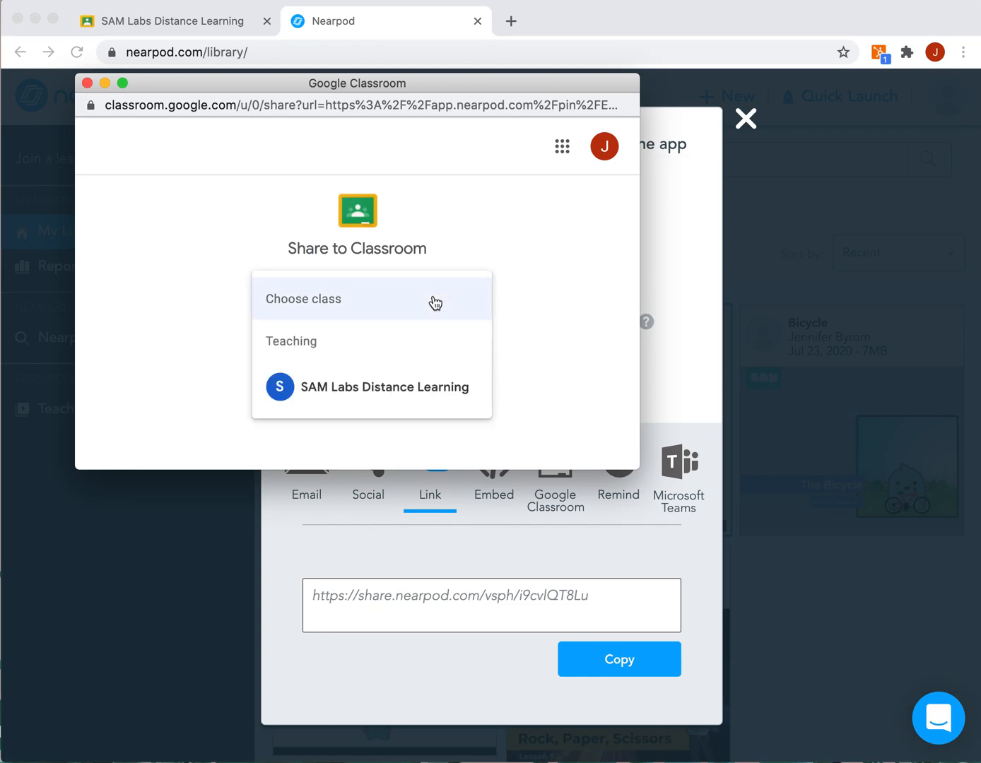
pyautogui.click(379, 397)
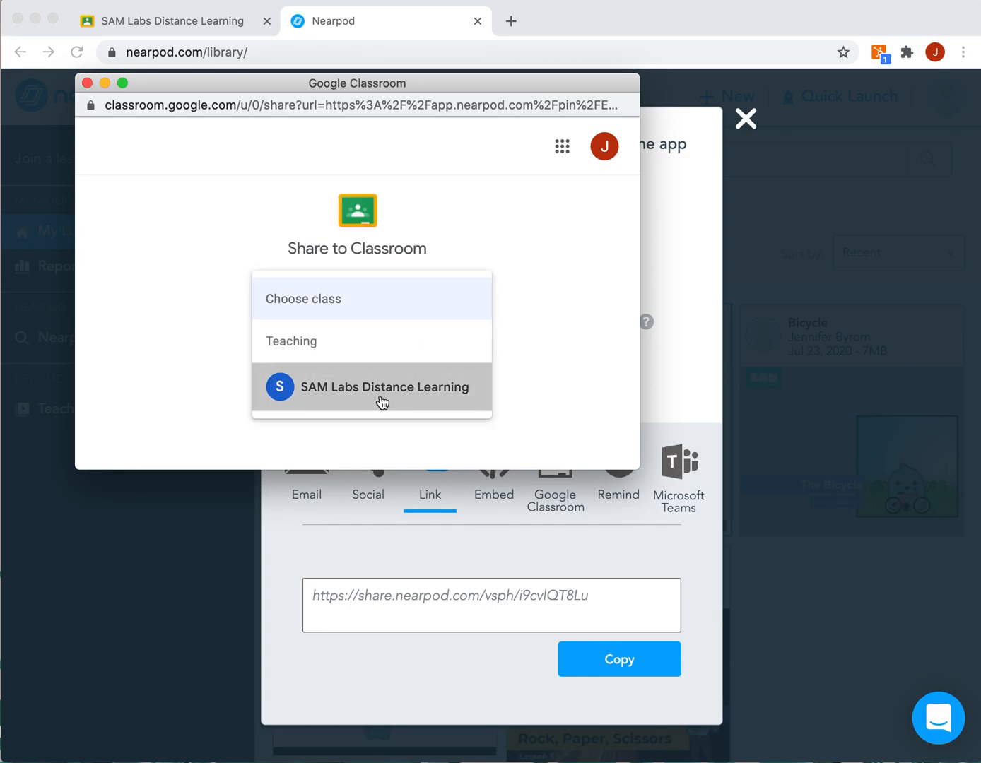
pyautogui.click(390, 375)
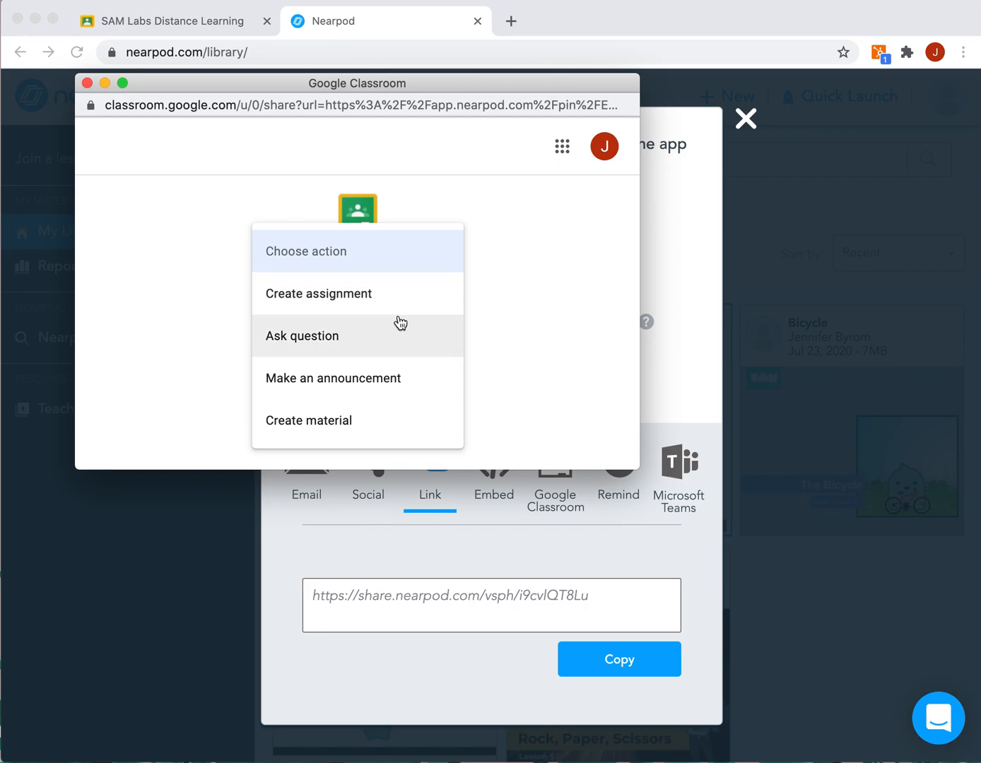
pyautogui.click(390, 424)
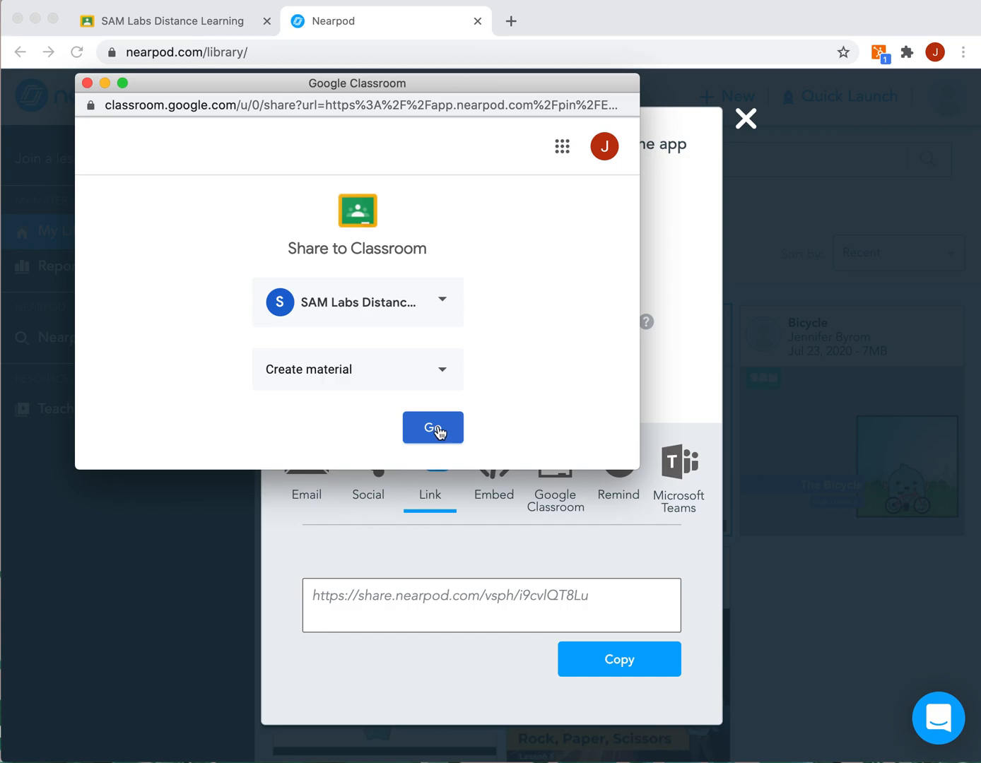
pyautogui.click(435, 428)
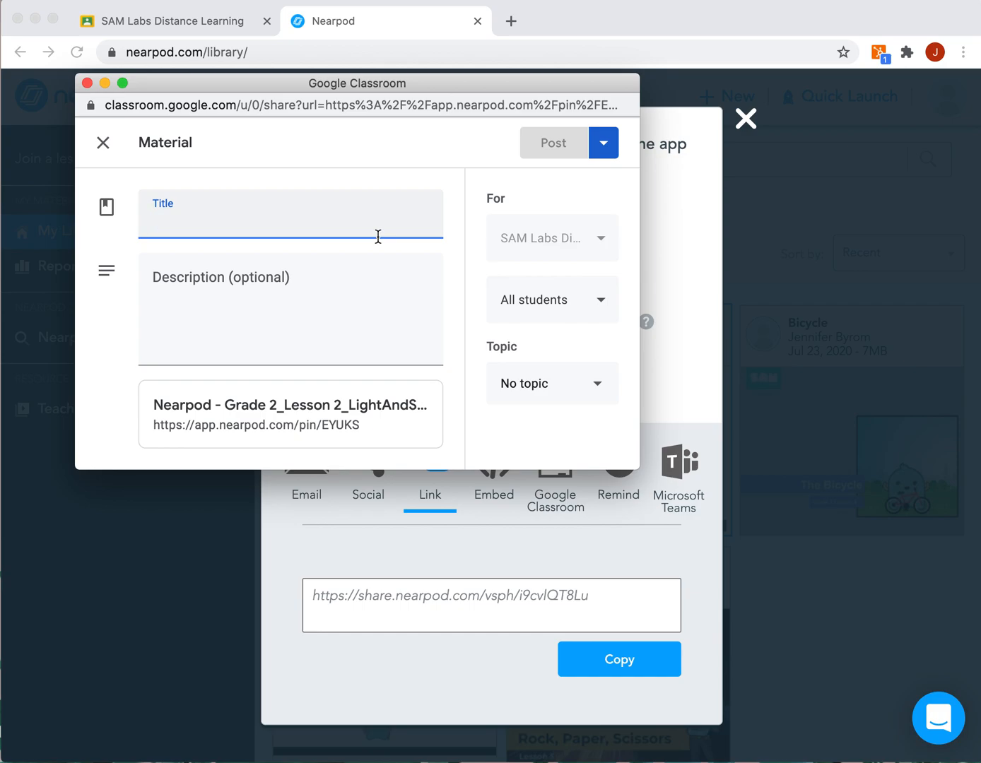
# Title the material "SAM Labs Lesson 2" and start its description with the line "Launch the Nearpod below.".
pyautogui.write('SAM L')
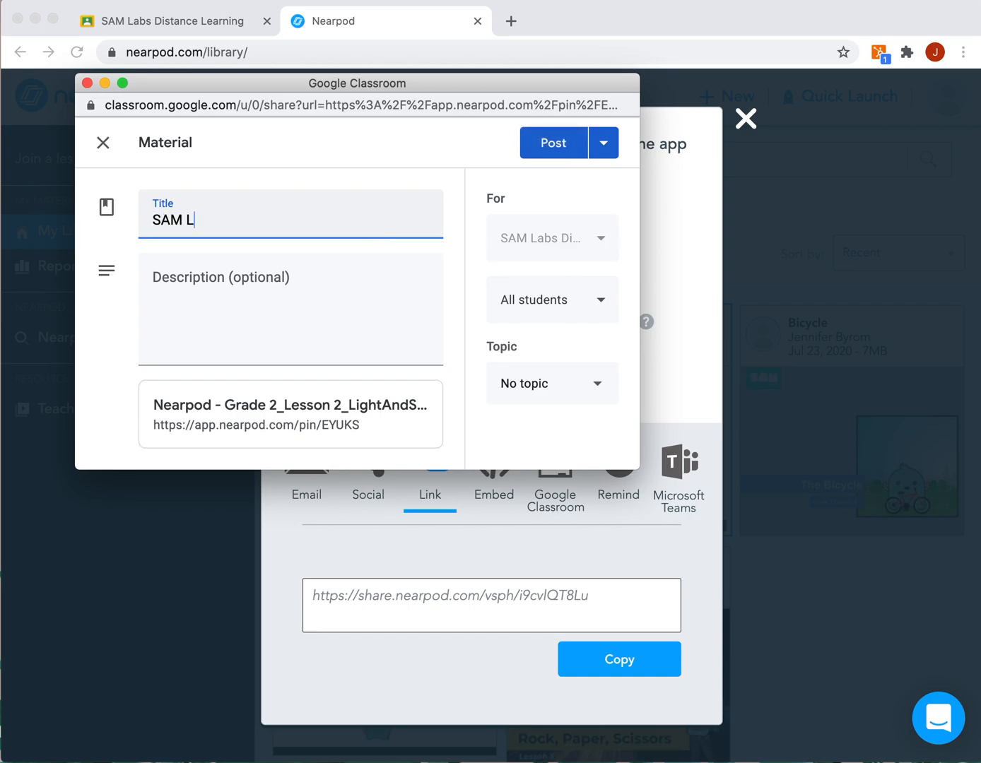
pyautogui.write('abs Lesson 2')
pyautogui.click(352, 284)
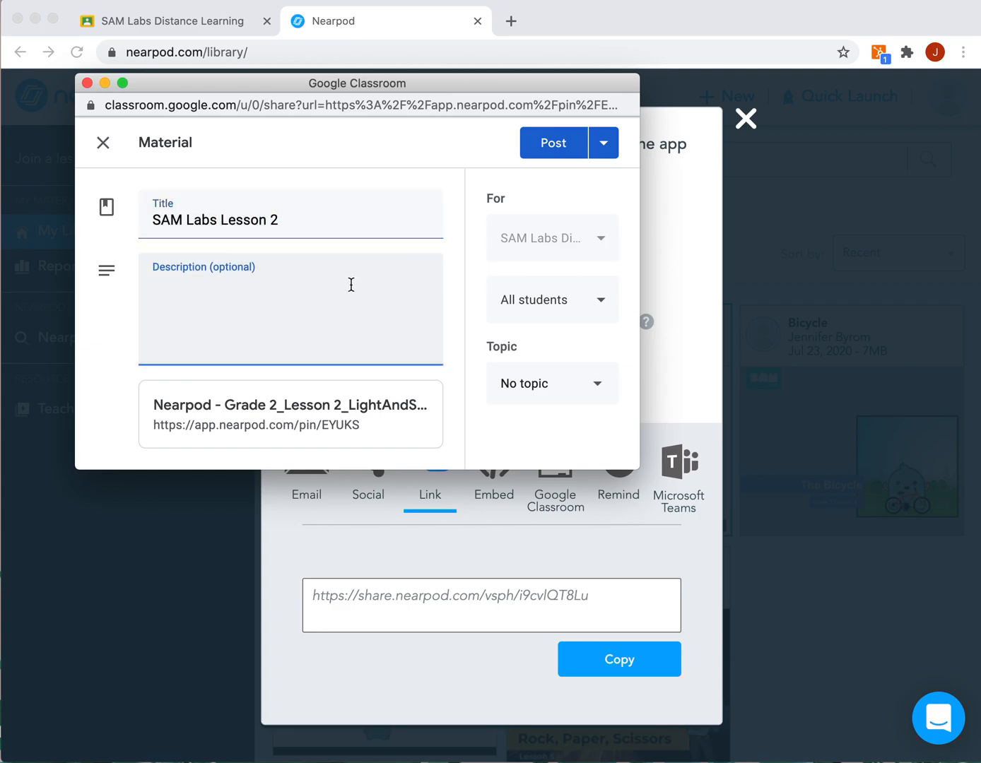
pyautogui.write('Launch the Nearp')
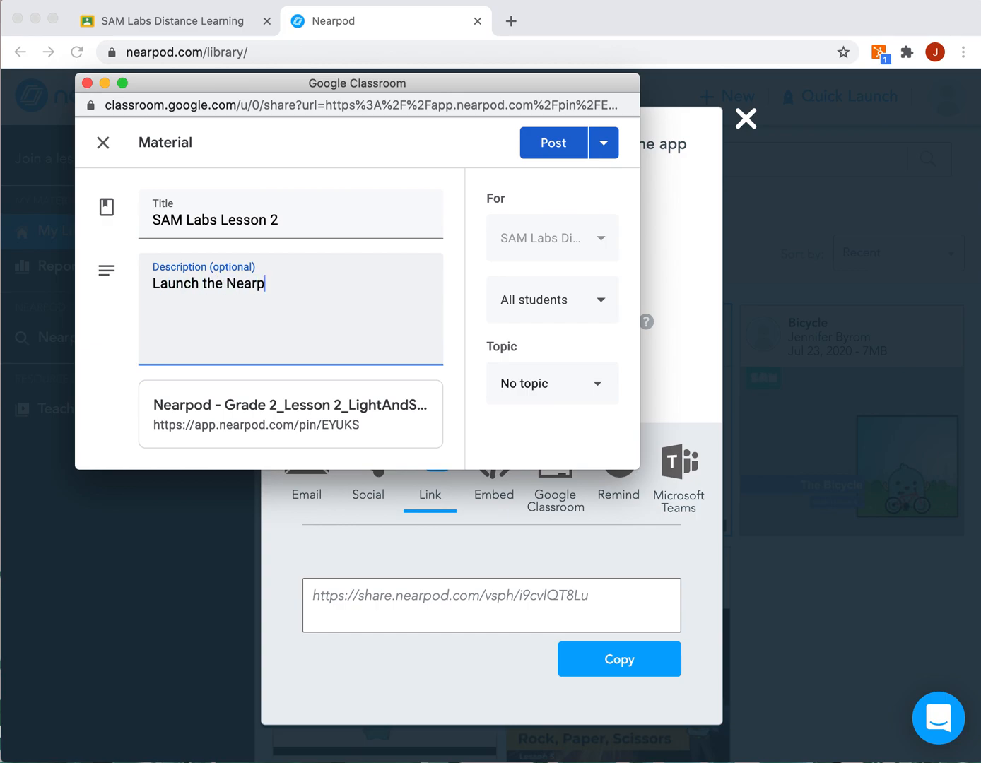
pyautogui.write('od below.')
pyautogui.press('Return')
pyautogui.write('Compl')
pyautogui.press('BackSpace')
pyautogui.press('BackSpace')
pyautogui.press('BackSpace')
pyautogui.press('BackSpace')
pyautogui.press('BackSpace')
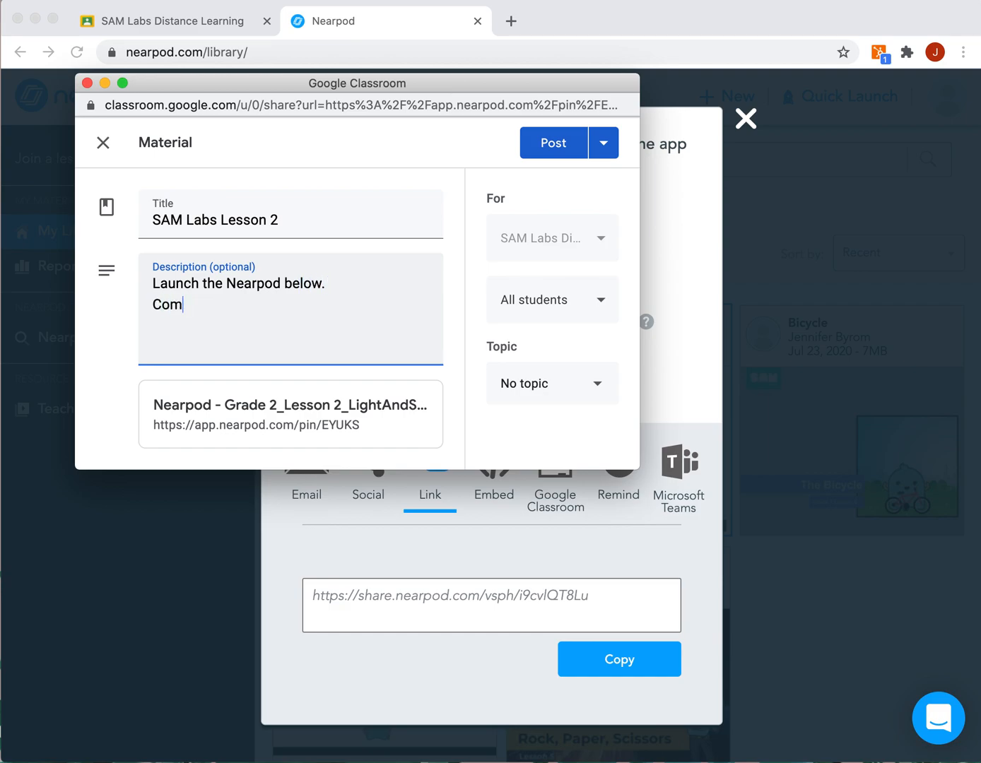
# Add the description lines "Listen to the science instruction." and "Complete each activity.".
pyautogui.write('Listen to')
pyautogui.write(' th')
pyautogui.press('BackSpace')
pyautogui.write('the science inst')
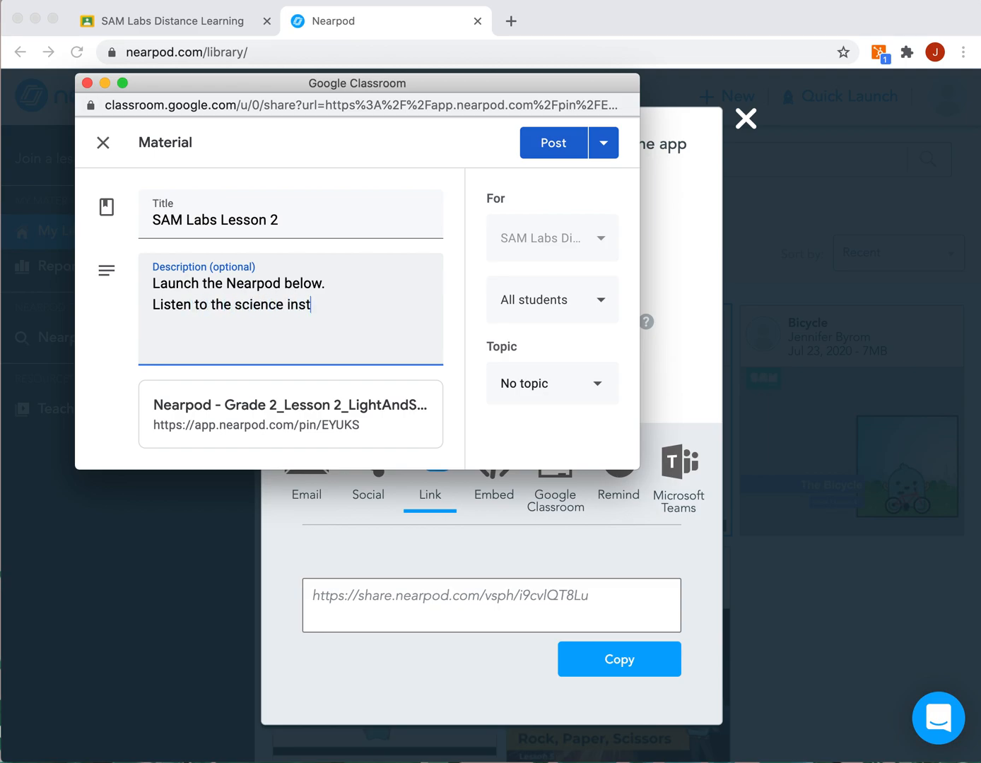
pyautogui.write('ruction.')
pyautogui.press('Return')
pyautogui.write('Complete each acti')
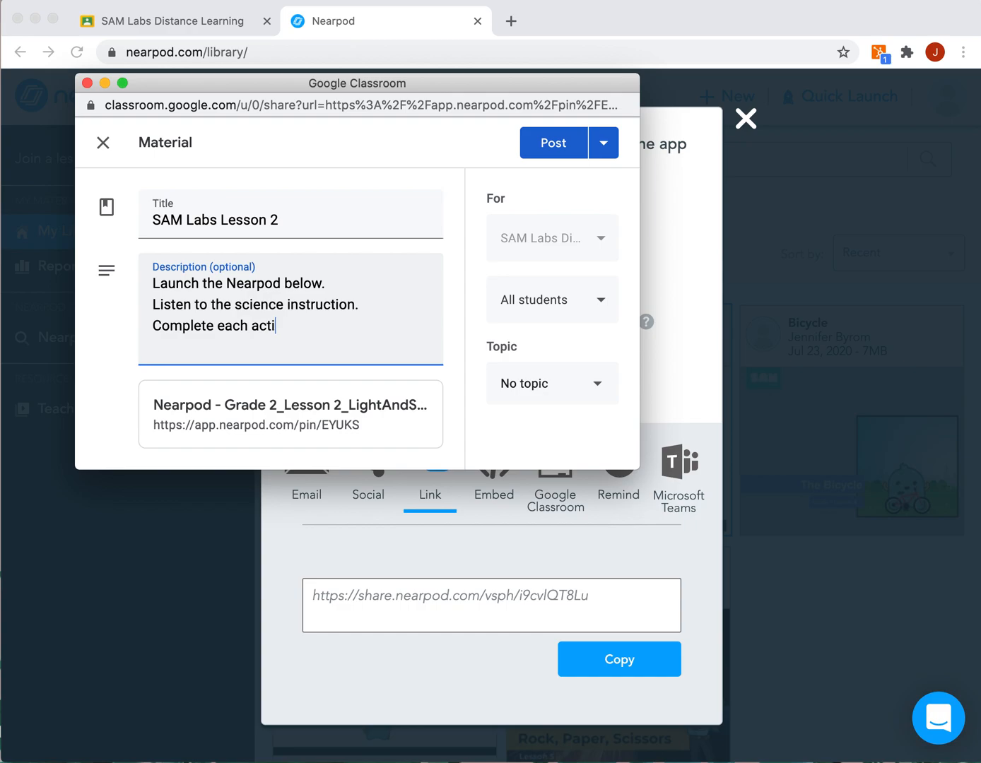
pyautogui.write('vity.')
pyautogui.press('Return')
# Finish the description with "Follow along to build the code." and, after a blank line, "HAVE FUN!".
pyautogui.write('Follow alon')
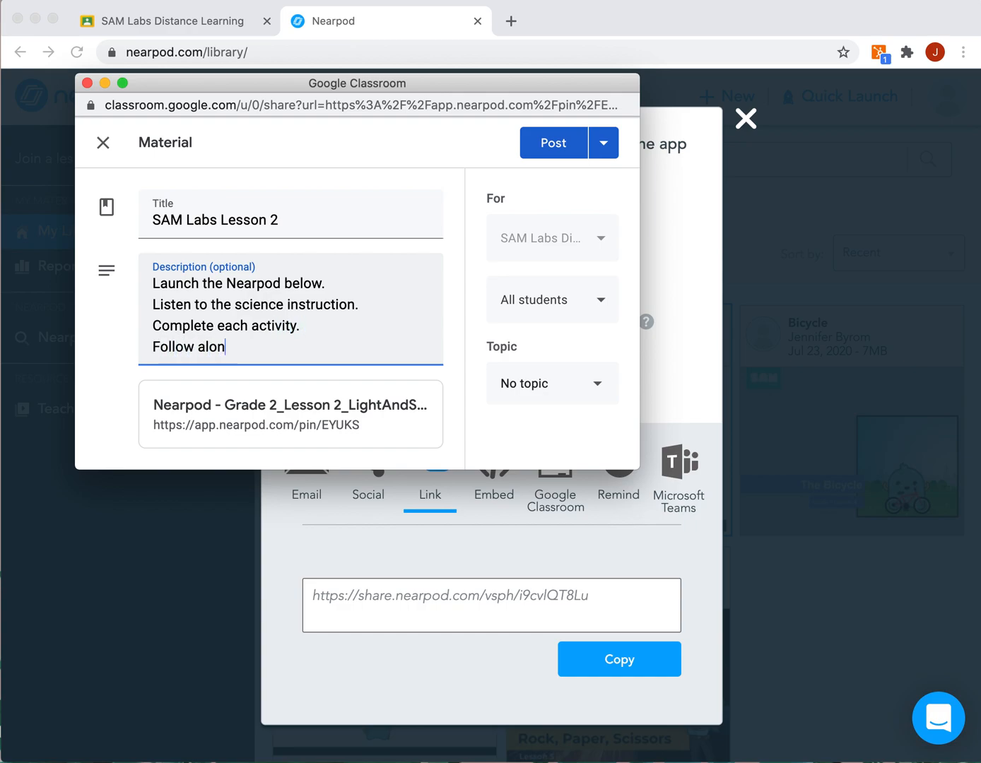
pyautogui.write('g to build the ')
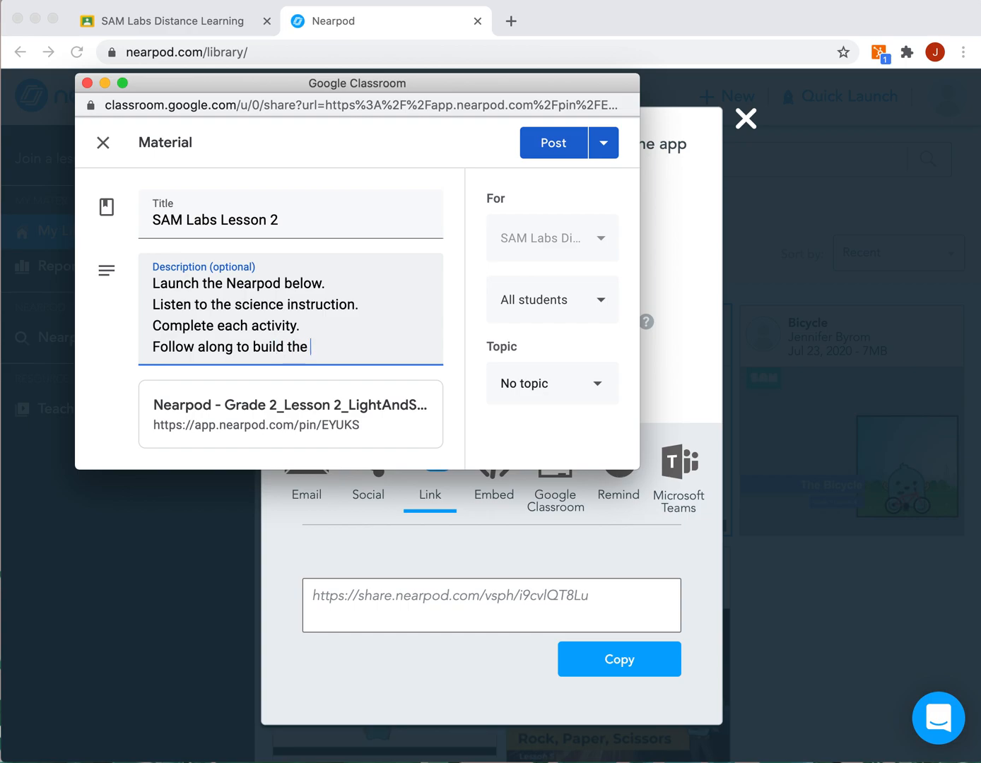
pyautogui.write('code.')
pyautogui.press('Return')
pyautogui.press('Return')
pyautogui.write('HAVE FUN!')
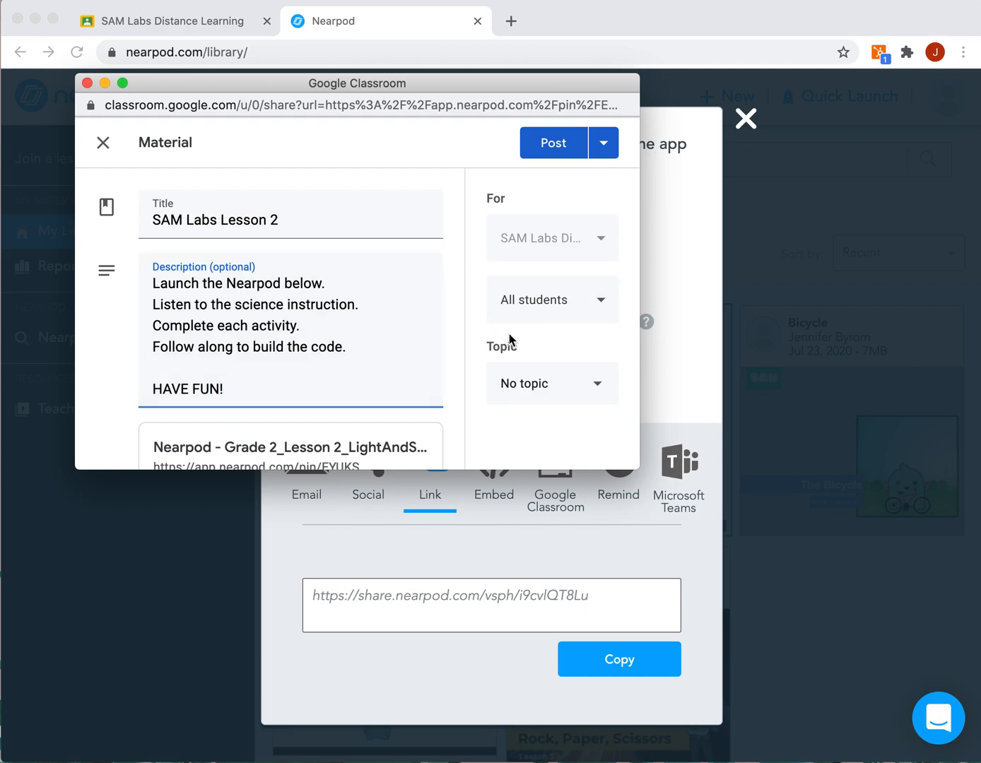
# Check the student and topic options, and post the material to all students with no topic.
pyautogui.click(539, 313)
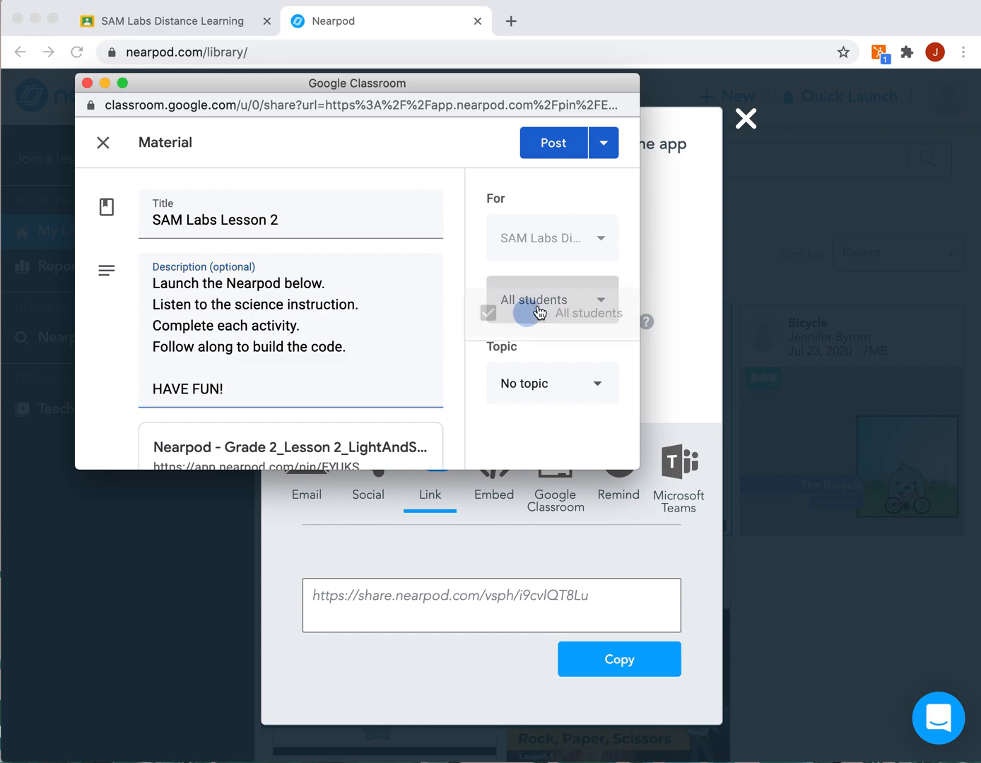
pyautogui.click(539, 313)
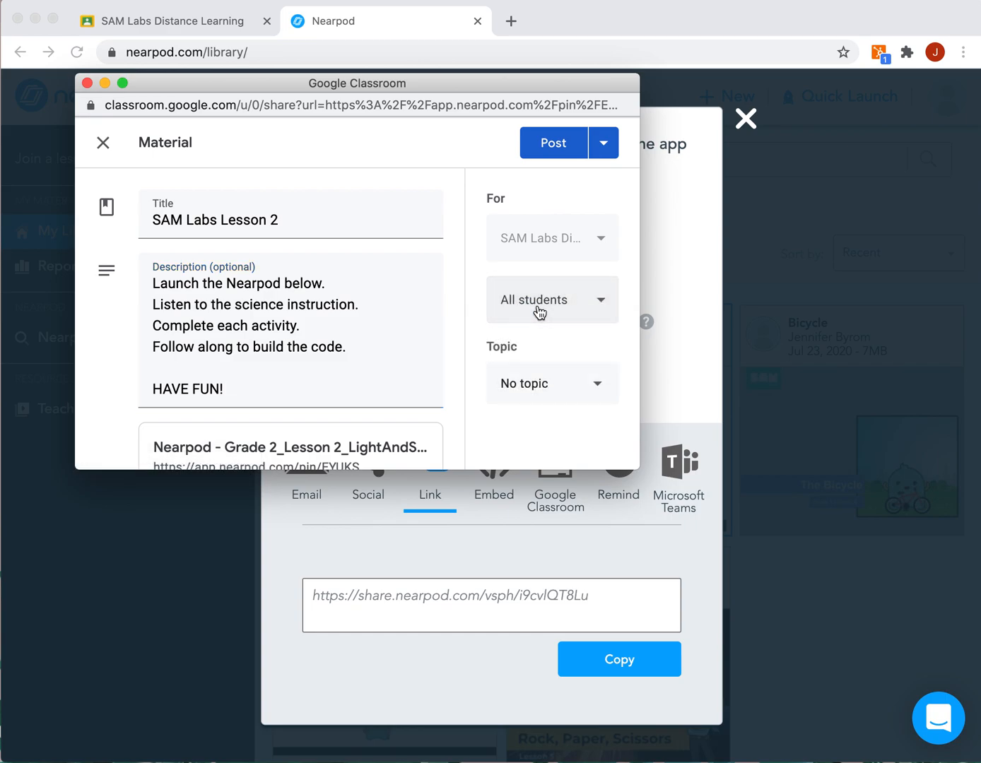
pyautogui.click(532, 384)
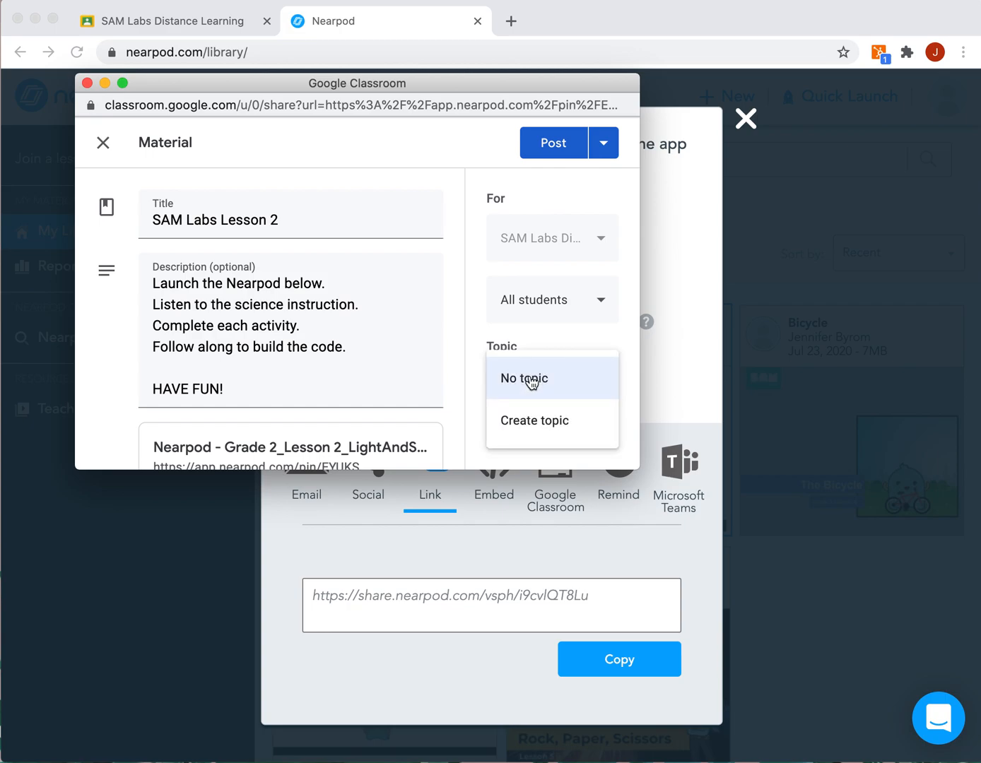
pyautogui.click(467, 330)
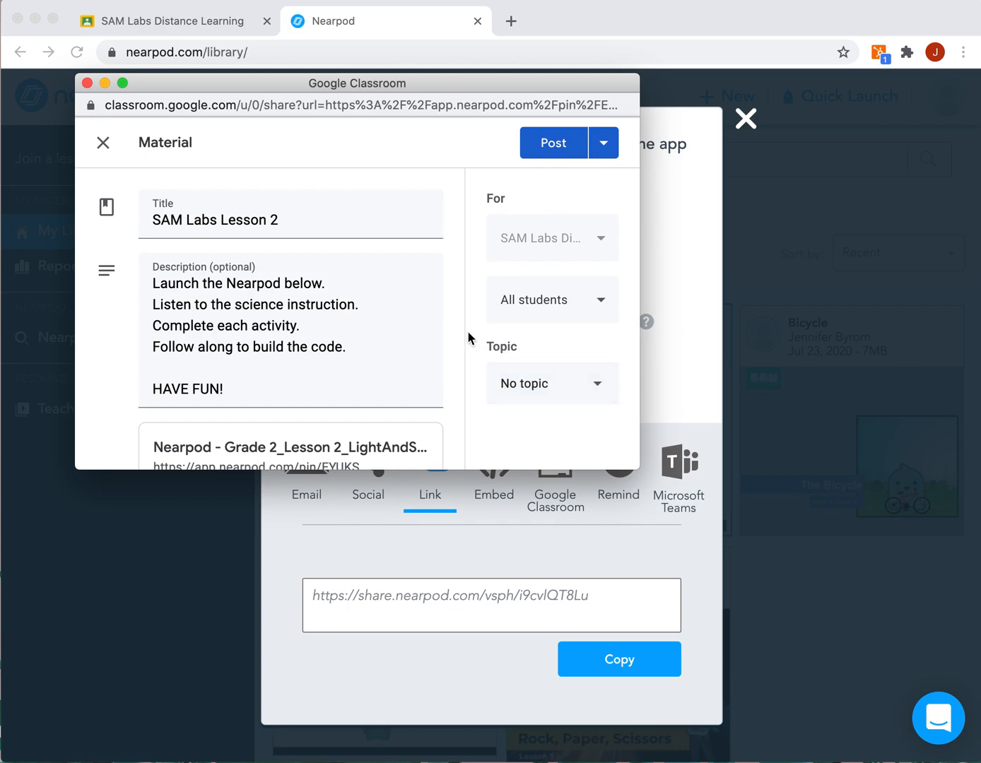
pyautogui.click(563, 145)
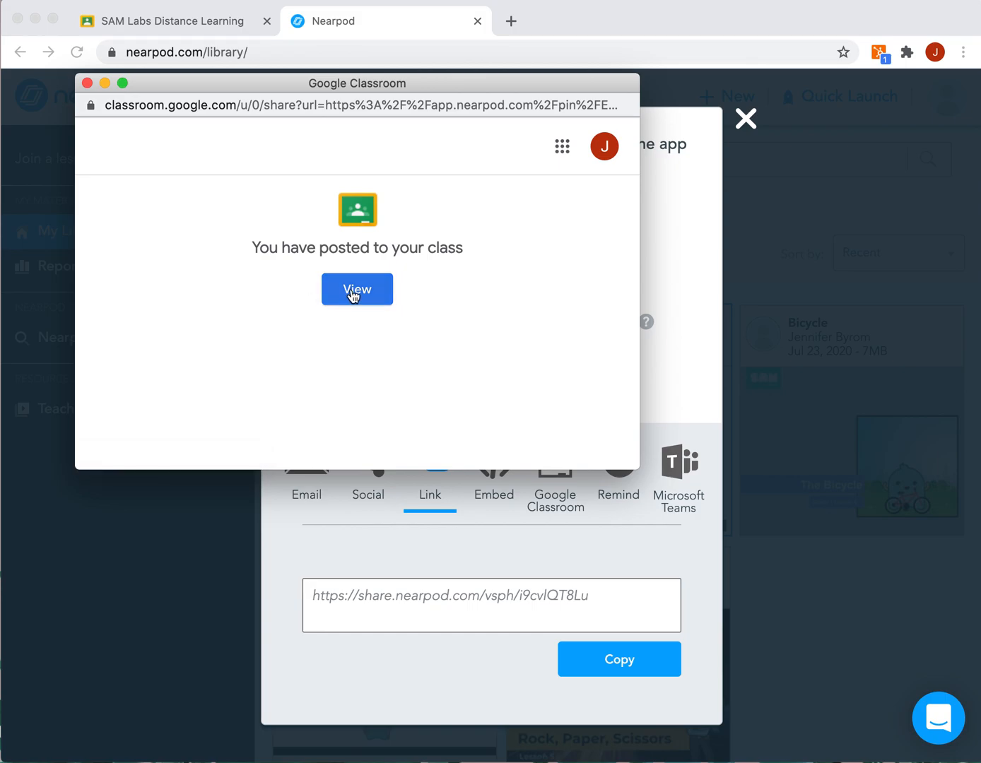
# Review the posted SAM Labs Lesson 2 material in the class's Classwork and return to Nearpod.
pyautogui.click(352, 291)
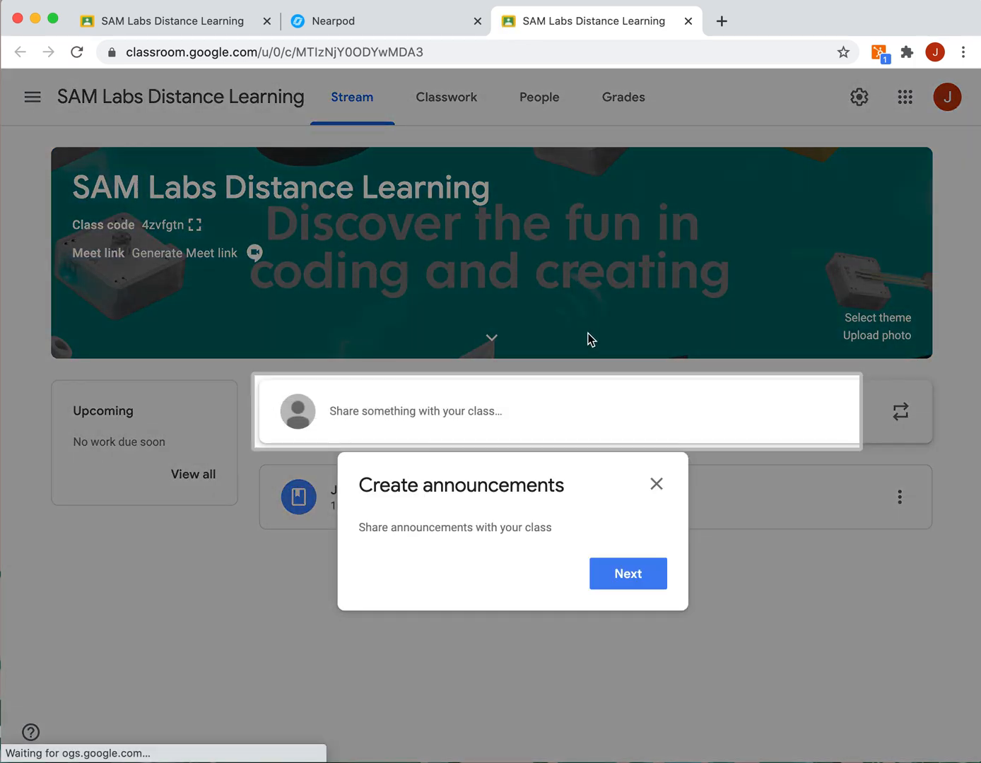
pyautogui.click(656, 484)
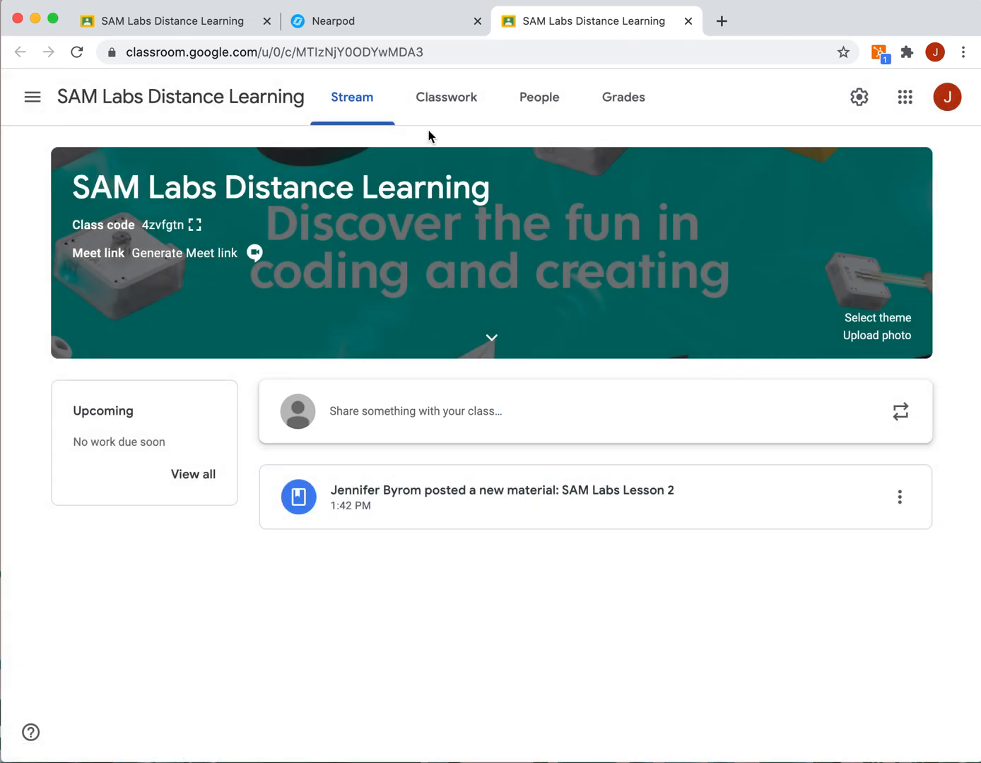
pyautogui.click(440, 104)
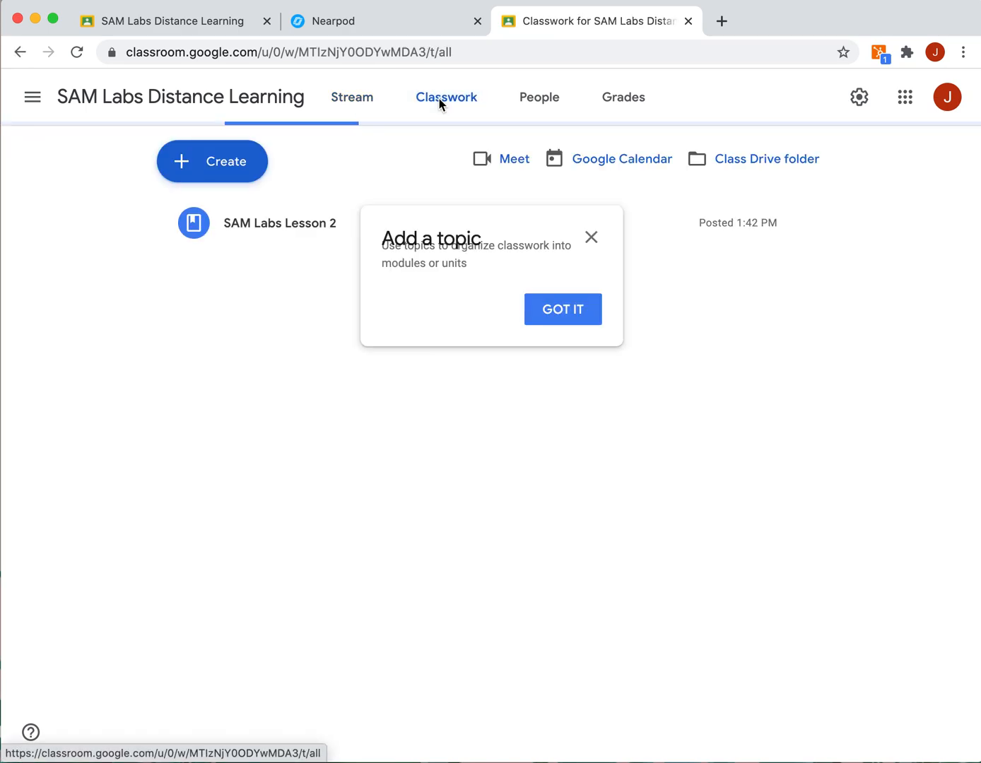
pyautogui.click(329, 234)
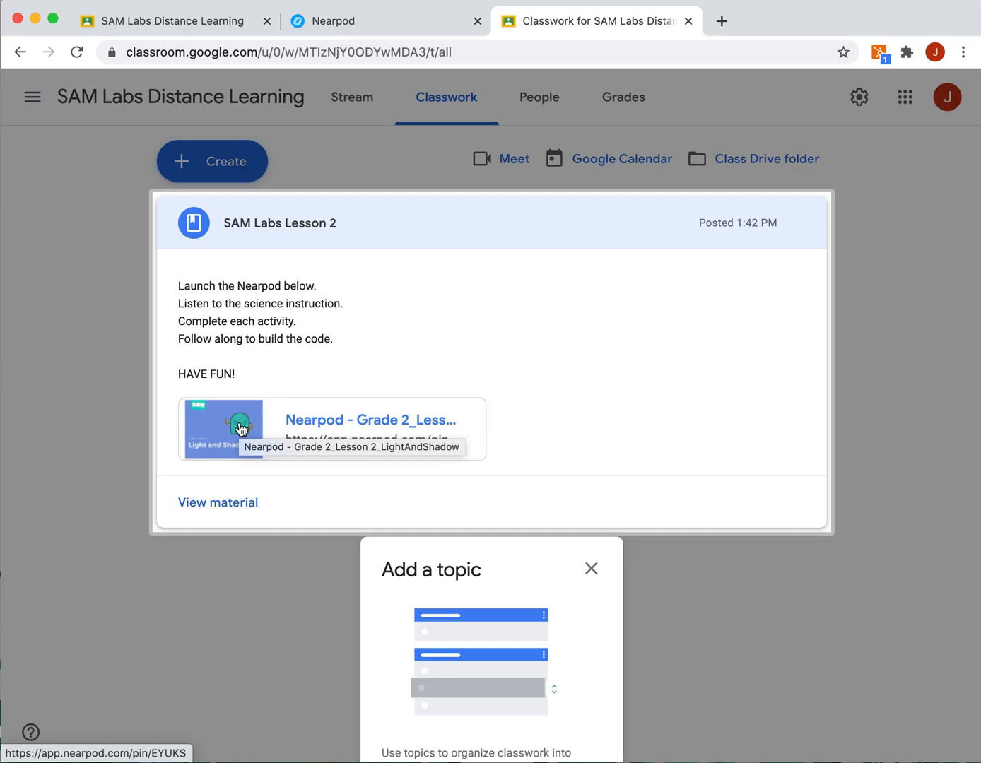
pyautogui.click(423, 21)
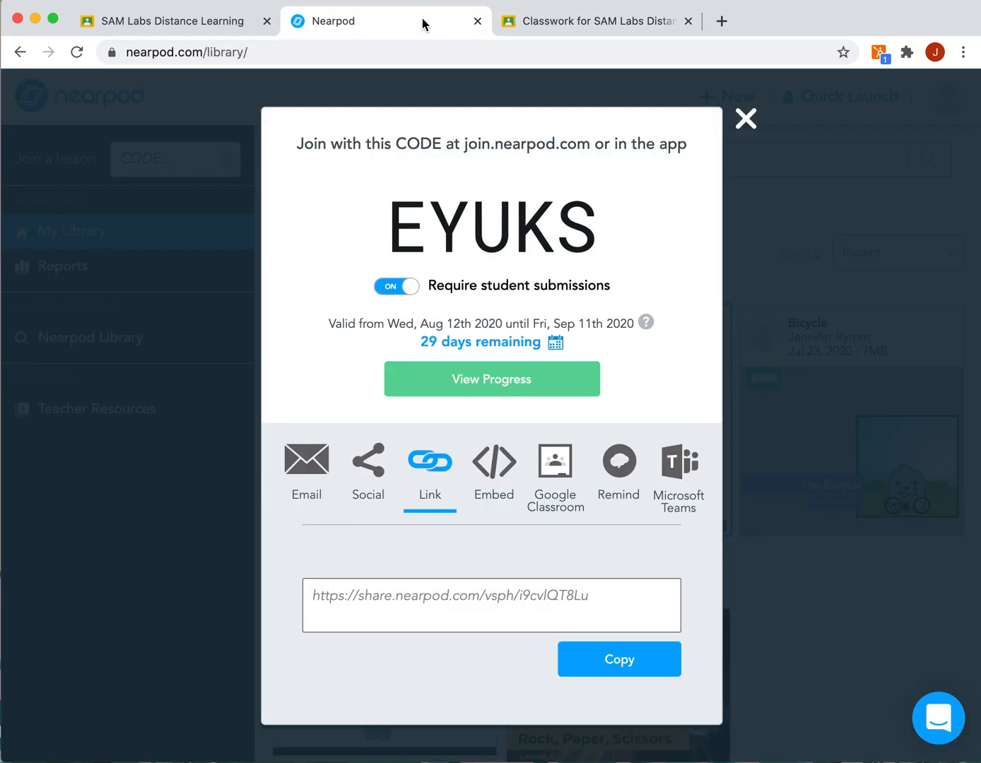